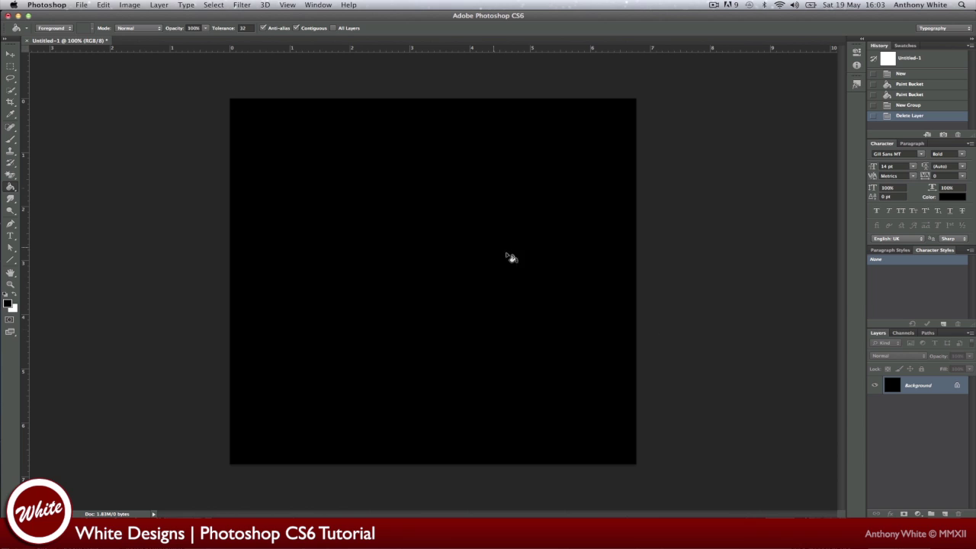
- Add an empty Layer 1 above the black Background
click(944, 514)
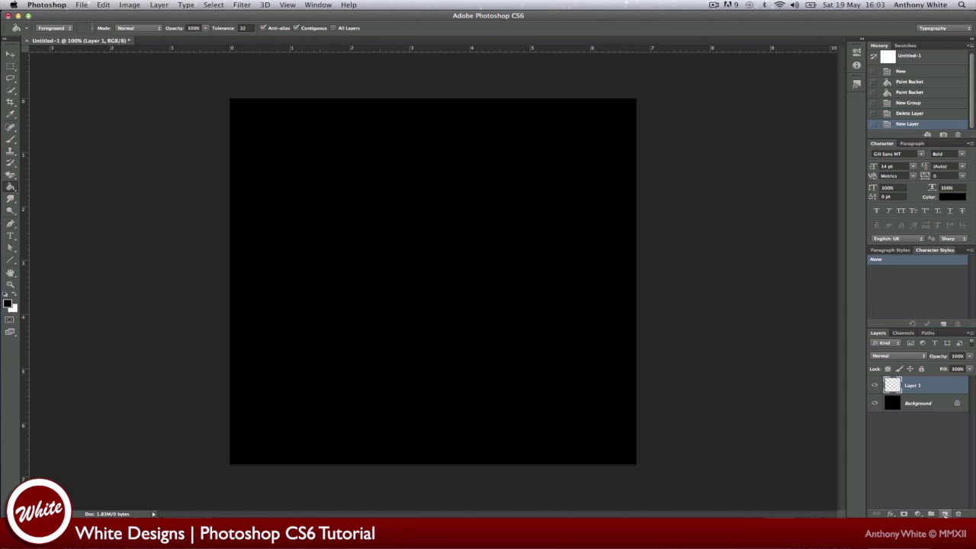
- Fill Layer 1 with black and add 35.39% monochromatic Gaussian noise
click(595, 258)
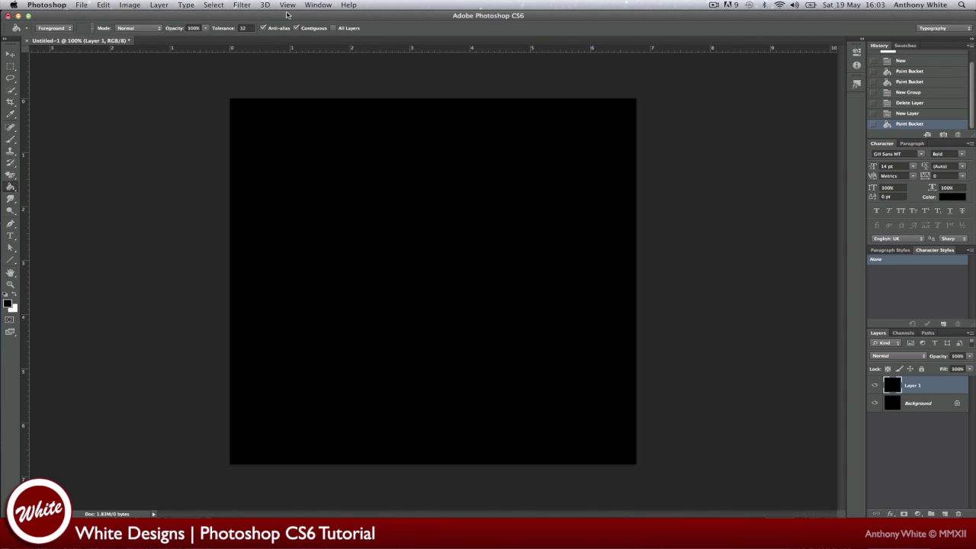
click(252, 4)
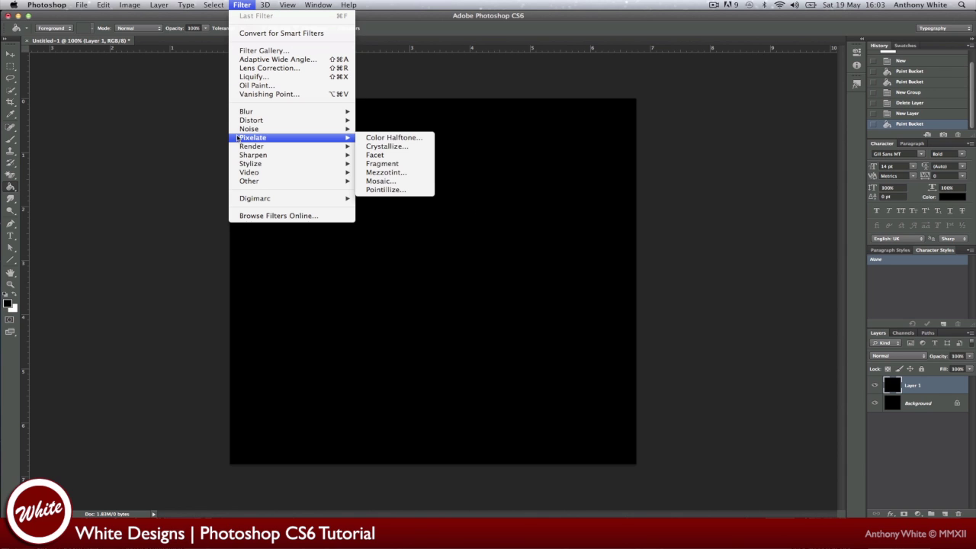
mouse_move(240, 122)
mouse_move(243, 149)
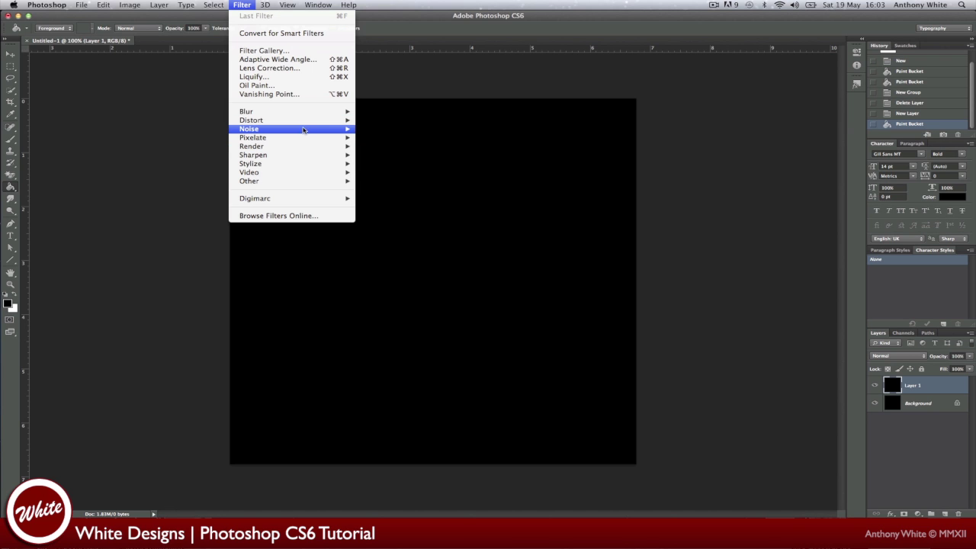
mouse_move(305, 129)
click(377, 129)
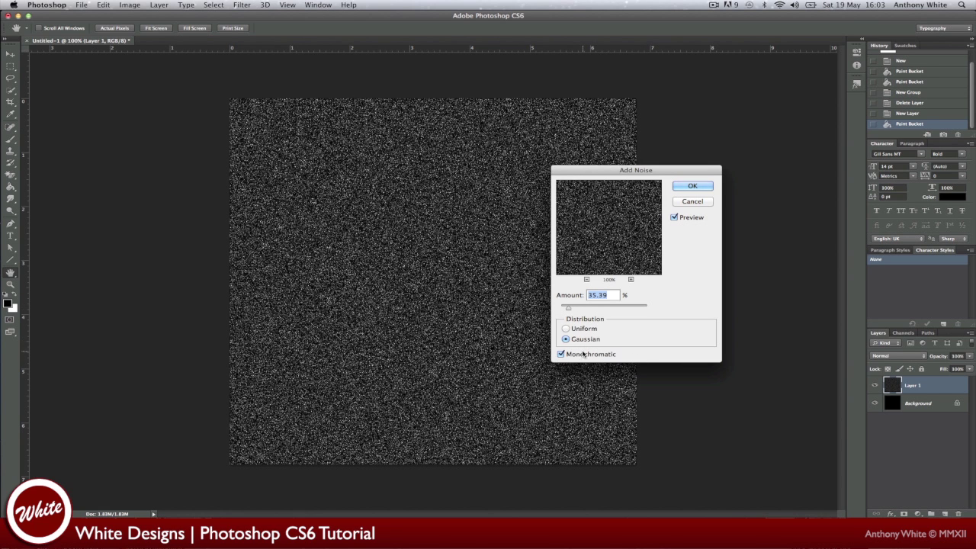
click(683, 188)
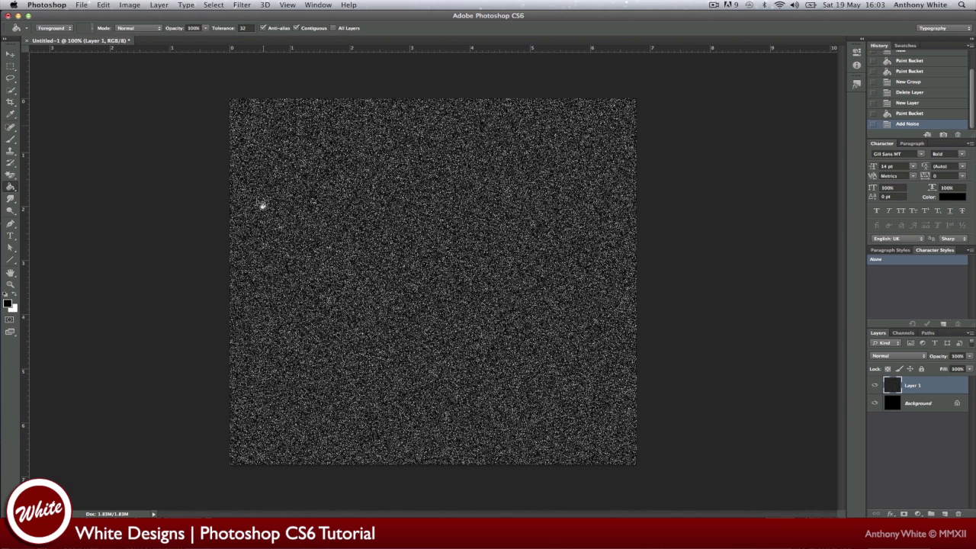
- Apply Levels with input values 169, 0.31 and 255 to thin the noise into sparse stars
click(133, 4)
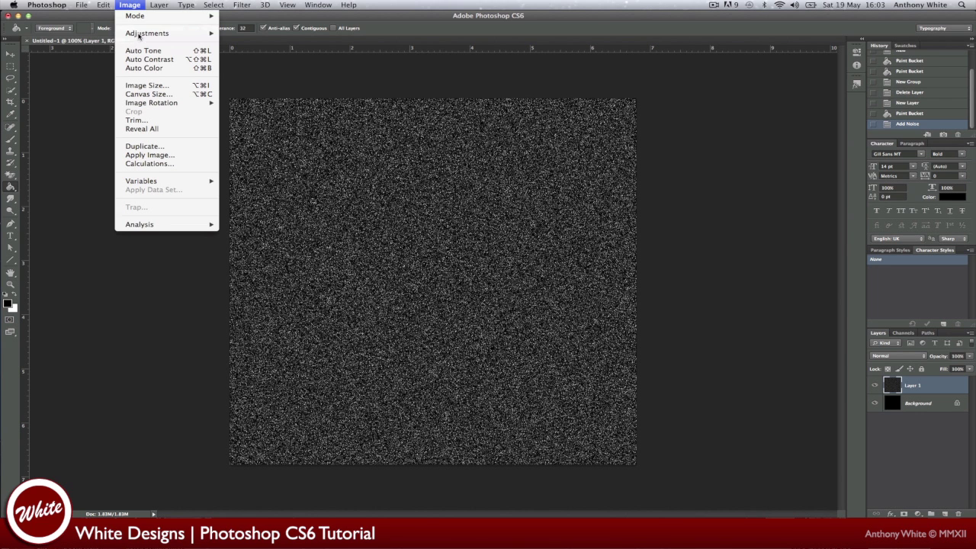
mouse_move(145, 33)
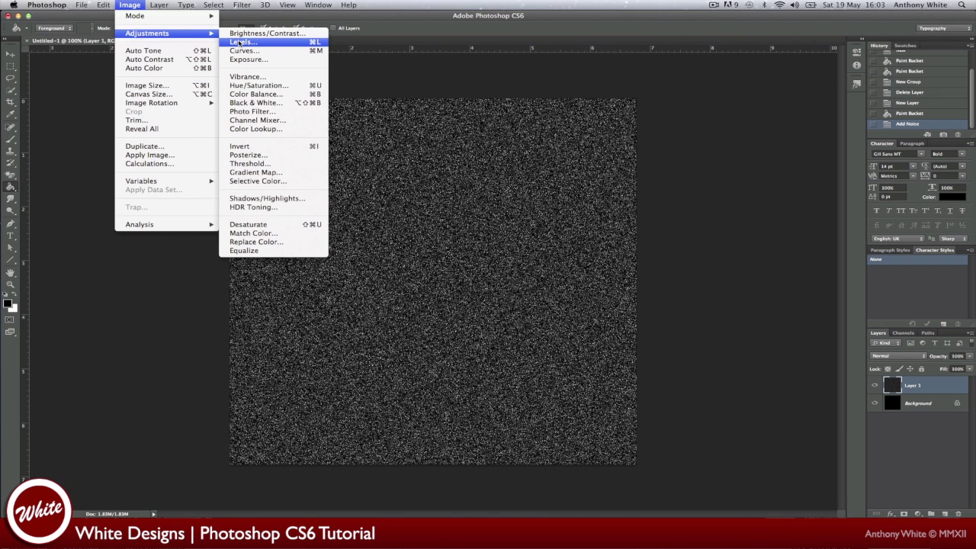
click(239, 43)
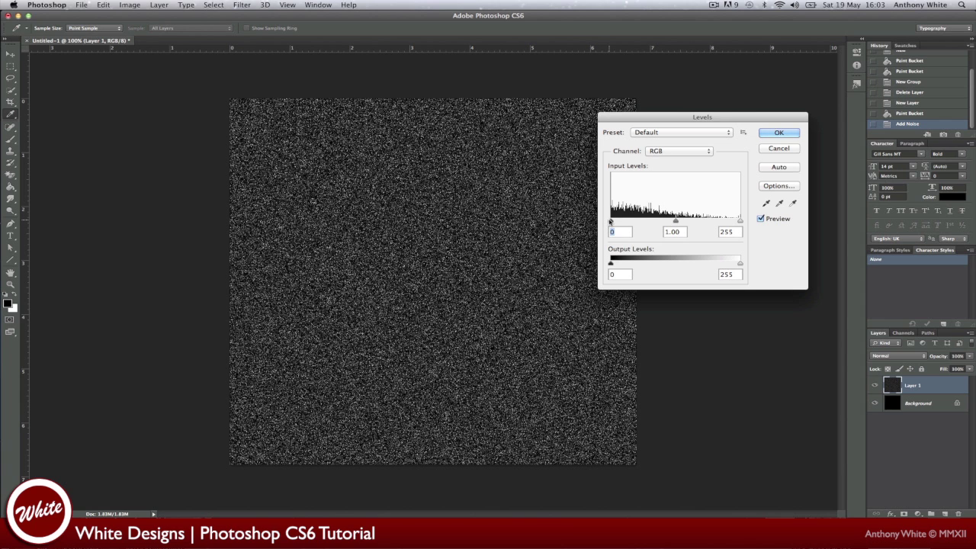
drag(610, 221, 730, 223)
key(Tab)
text(255)
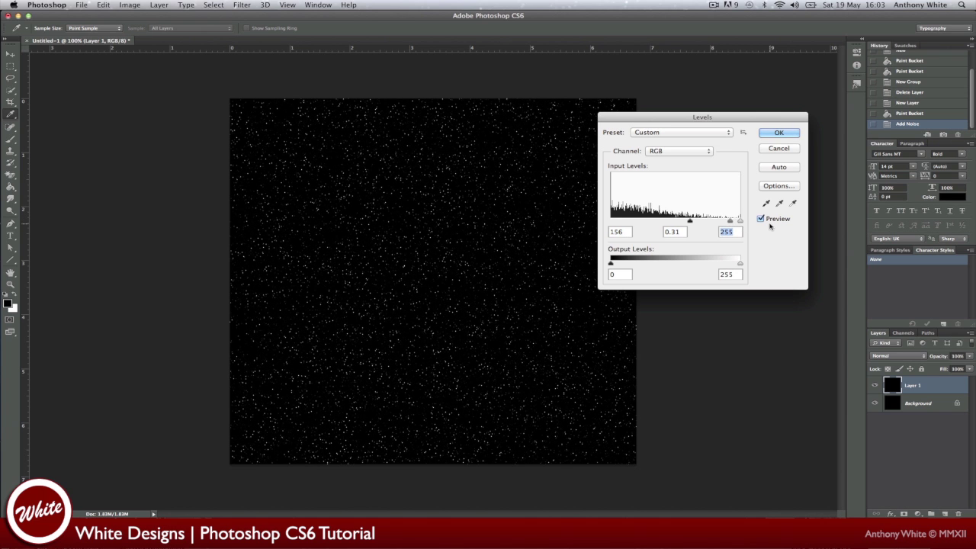
drag(690, 221, 696, 221)
click(780, 136)
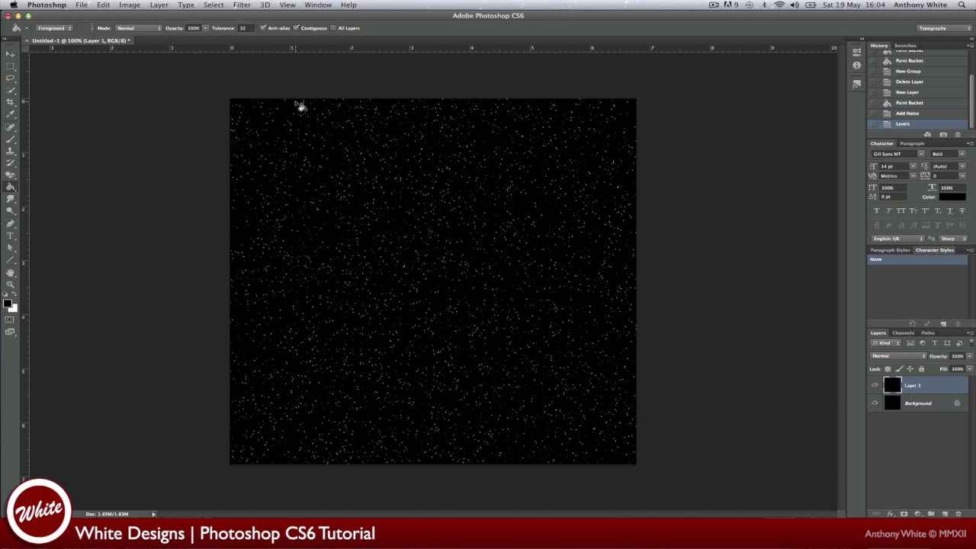
- Copy a central square of the starfield and paste it as Layer 2
click(10, 67)
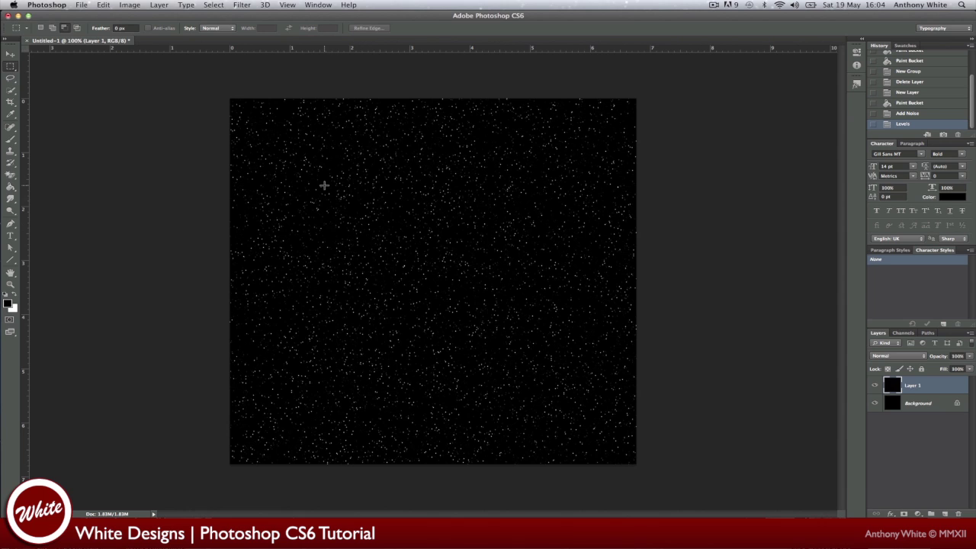
drag(324, 185, 513, 393)
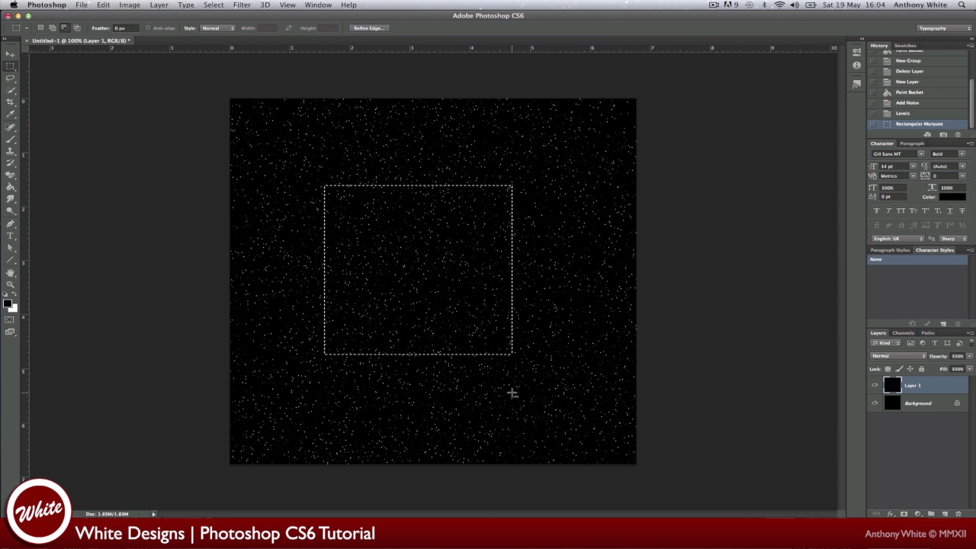
key(super+c)
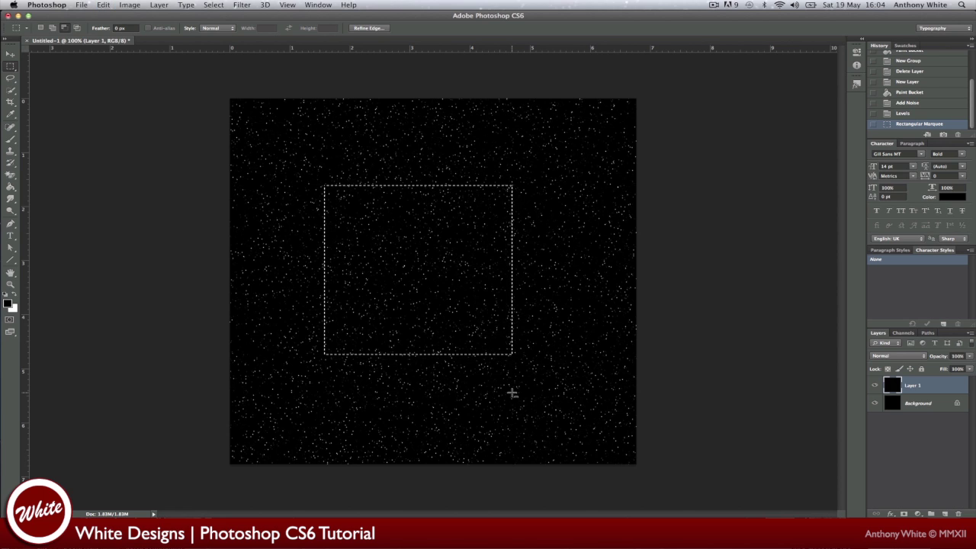
key(super+v)
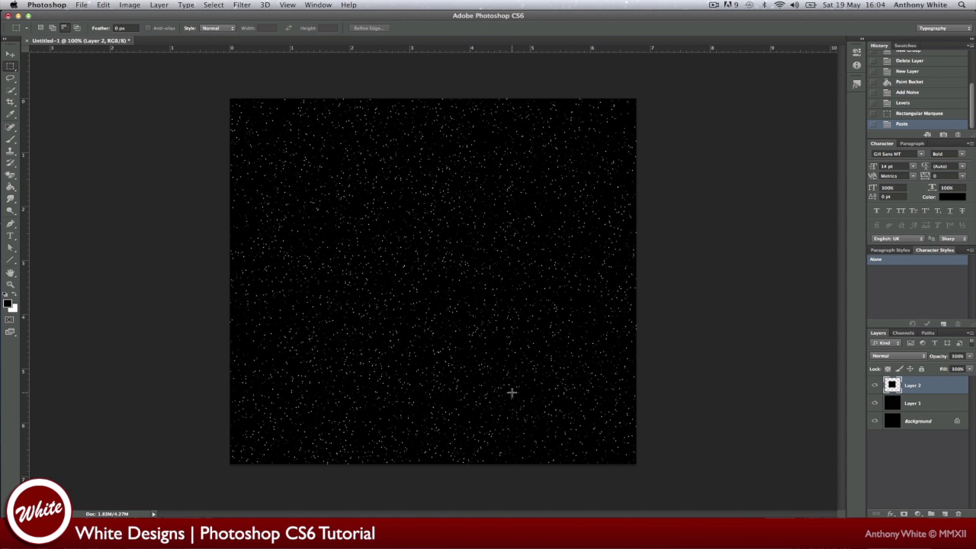
- Scale Layer 2 to about 268% so it extends past the whole canvas
key(super+t)
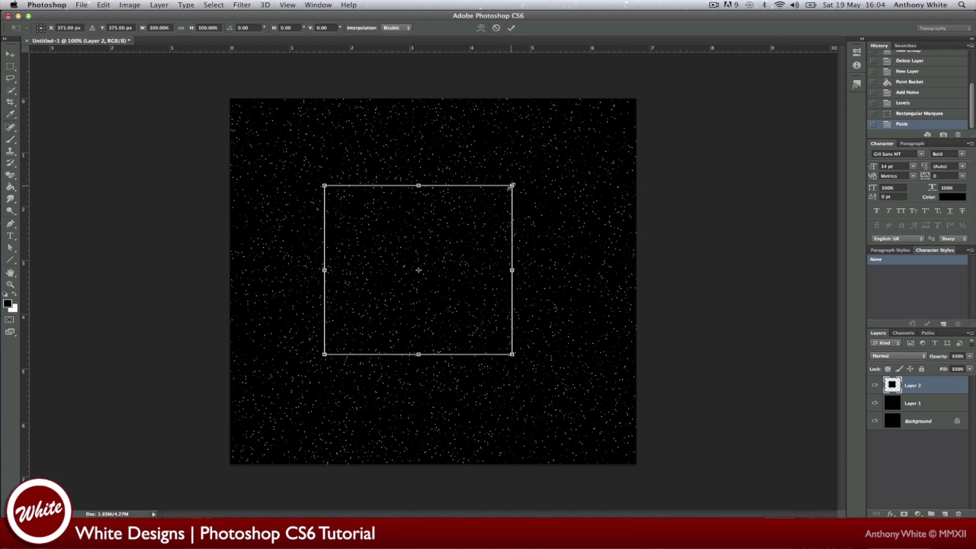
drag(511, 186, 721, 57)
drag(324, 356, 154, 486)
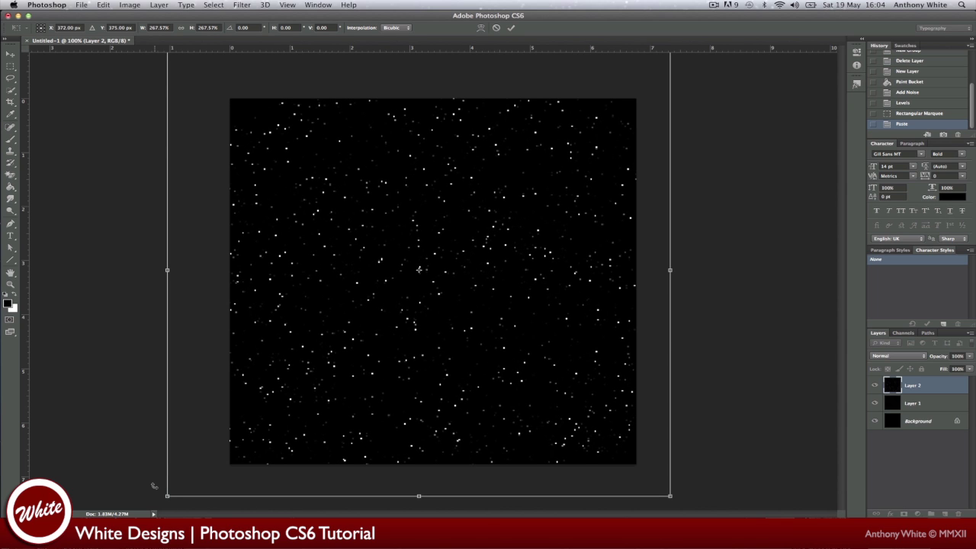
key(Return)
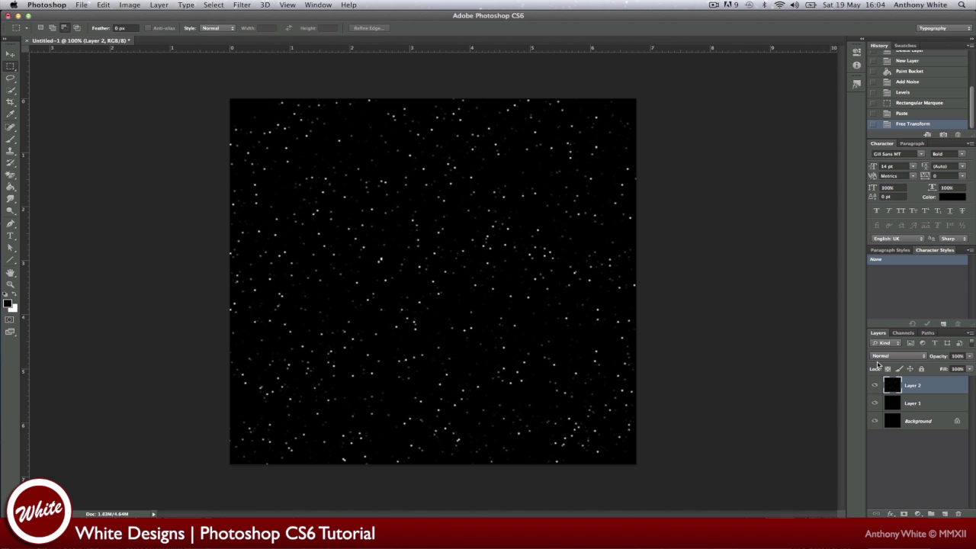
- Set Layer 2 to Lighten and convert the Background into Layer 0
click(883, 360)
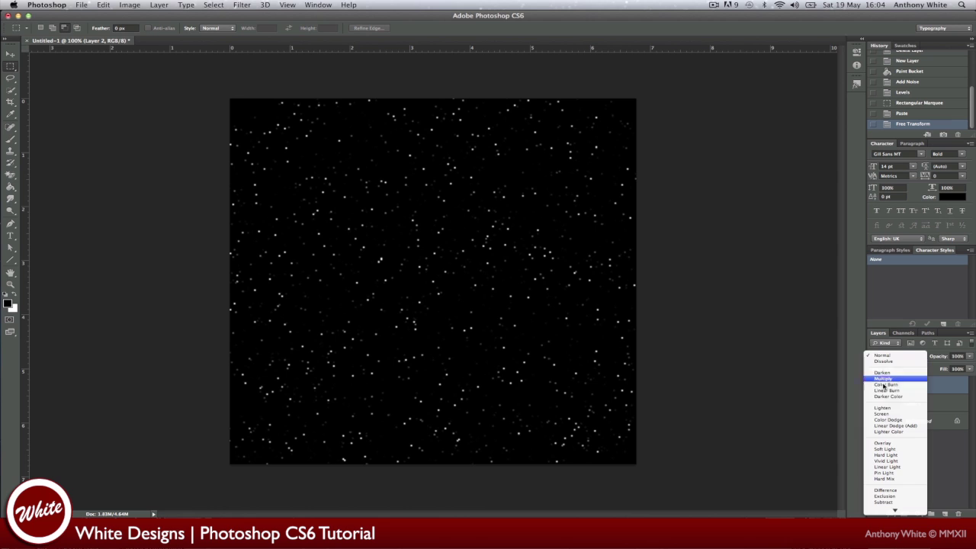
click(882, 407)
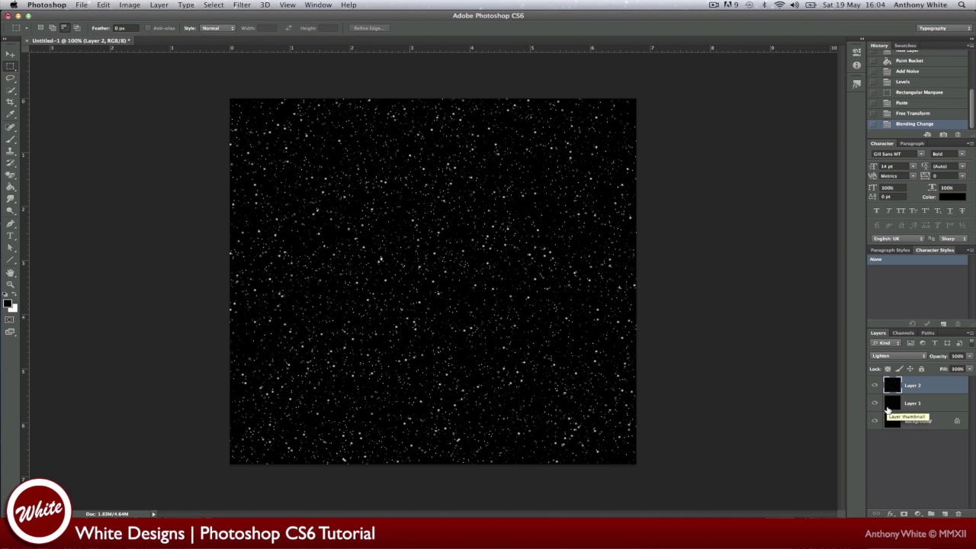
click(921, 421)
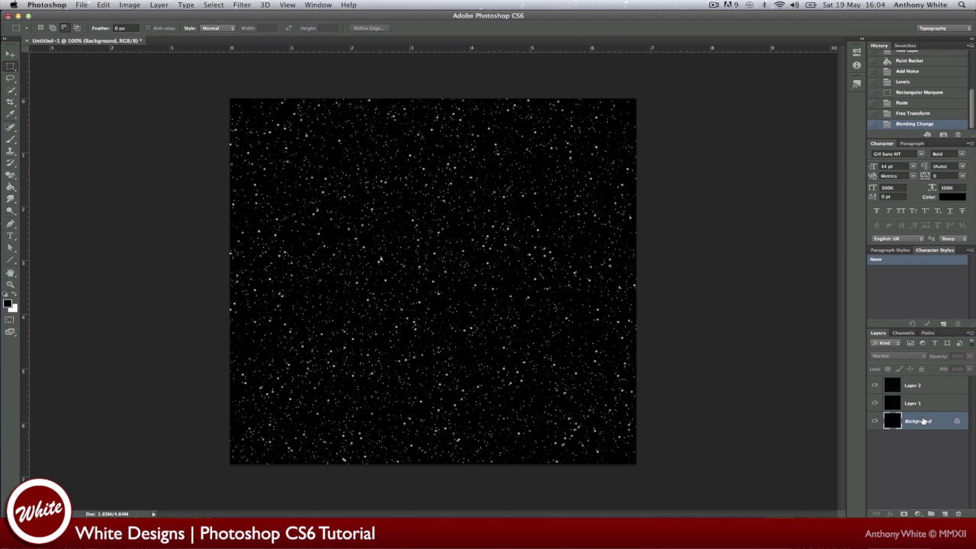
double_click(922, 421)
key(Return)
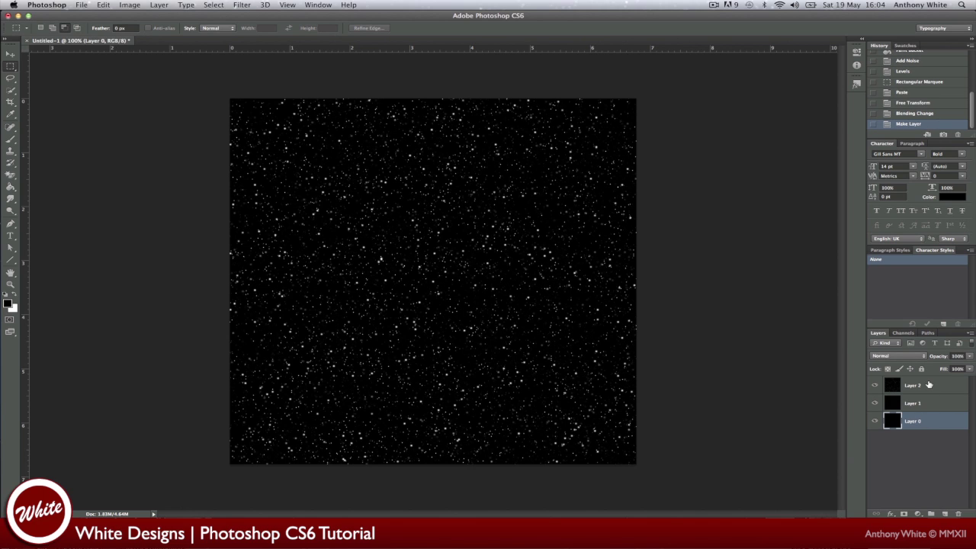
- Group all three star layers into a group named Stars
shift+click(928, 384)
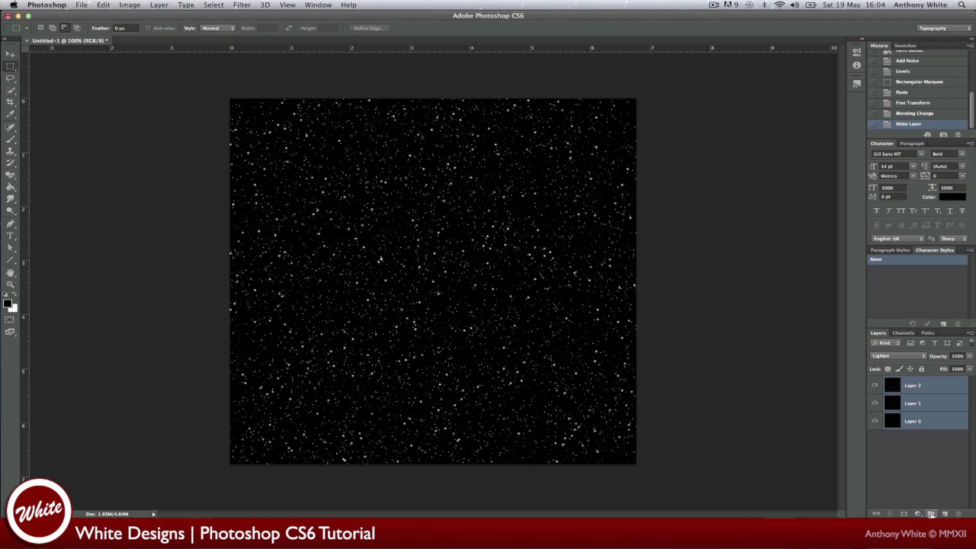
click(930, 514)
double_click(917, 382)
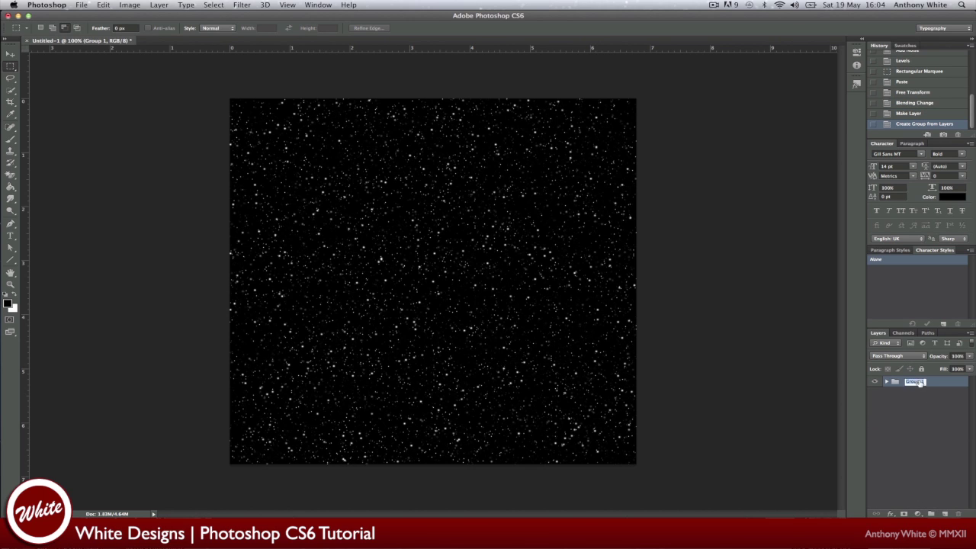
text(Stars)
key(Return)
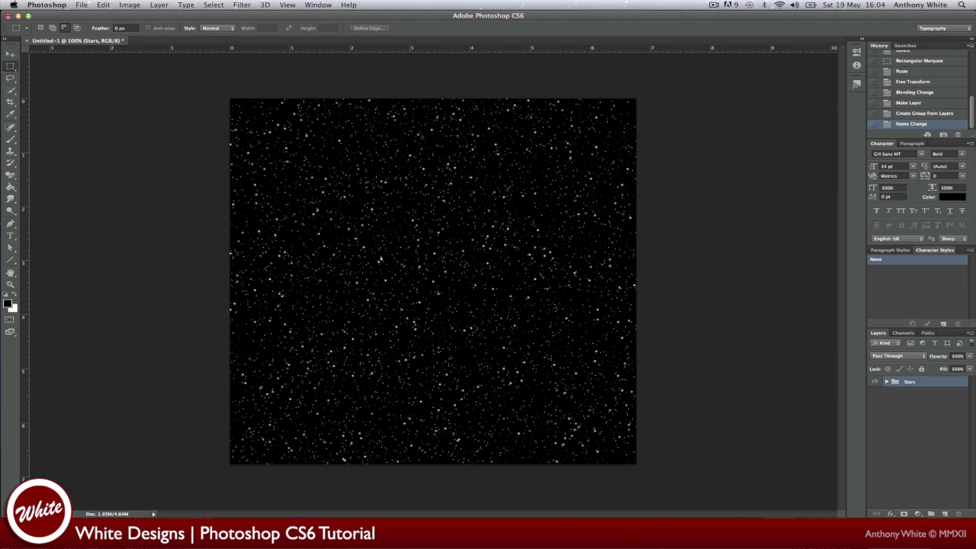
- Add Layer 3 above Stars and render a grey clouds pattern on it
click(944, 514)
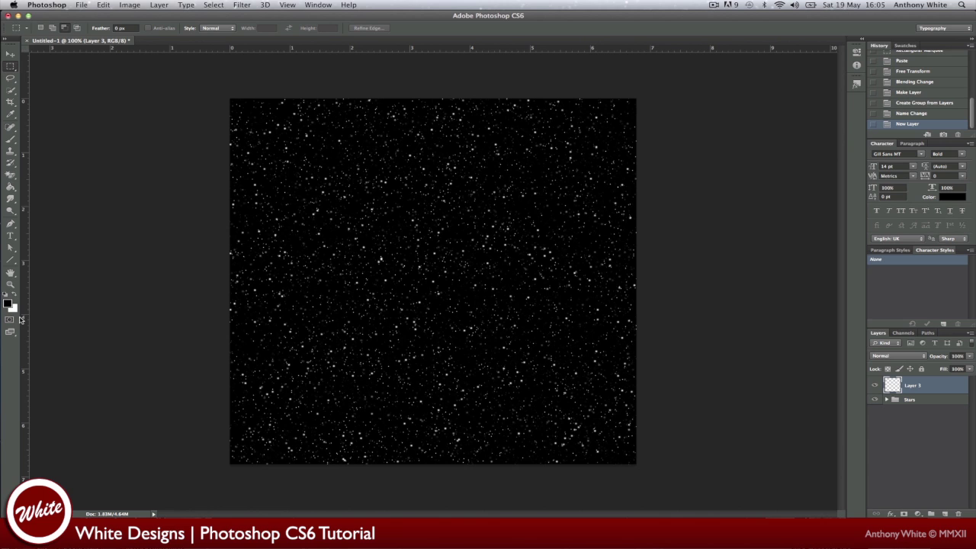
click(245, 4)
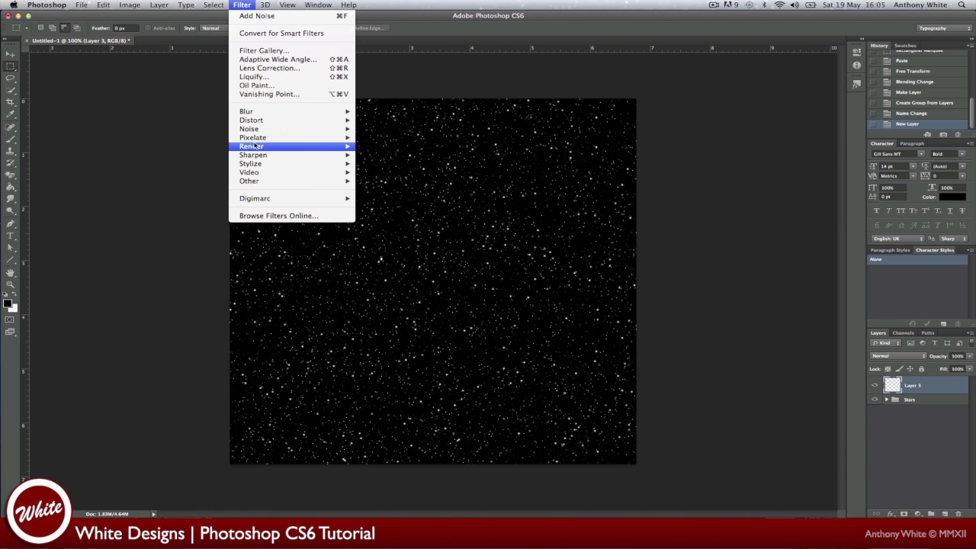
mouse_move(294, 147)
click(374, 146)
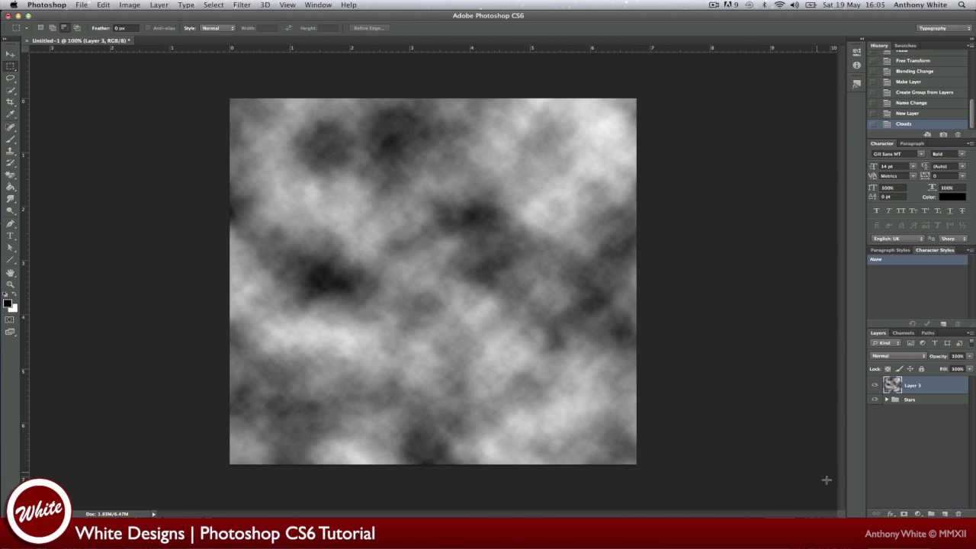
- Add an empty Layer 4 above the clouds and pick the Gradient tool
click(944, 514)
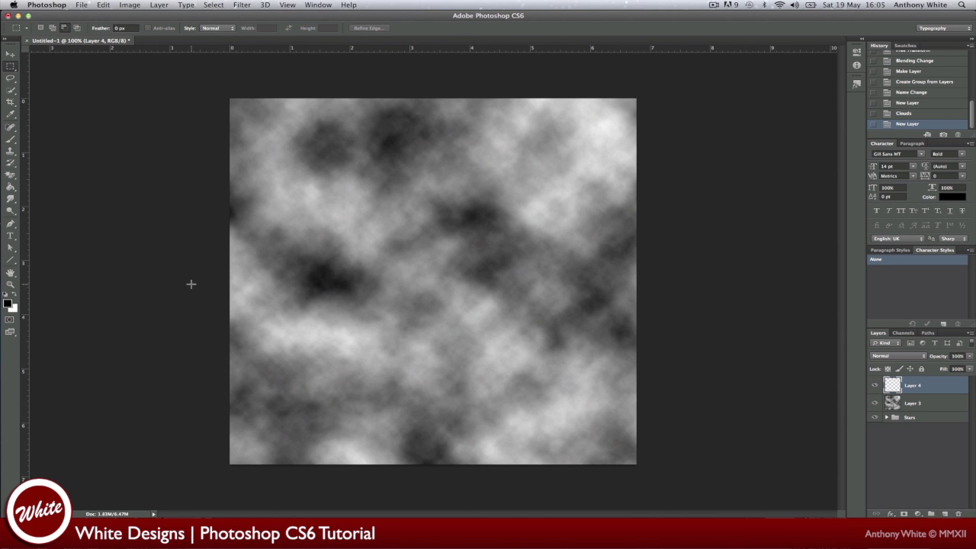
click(11, 190)
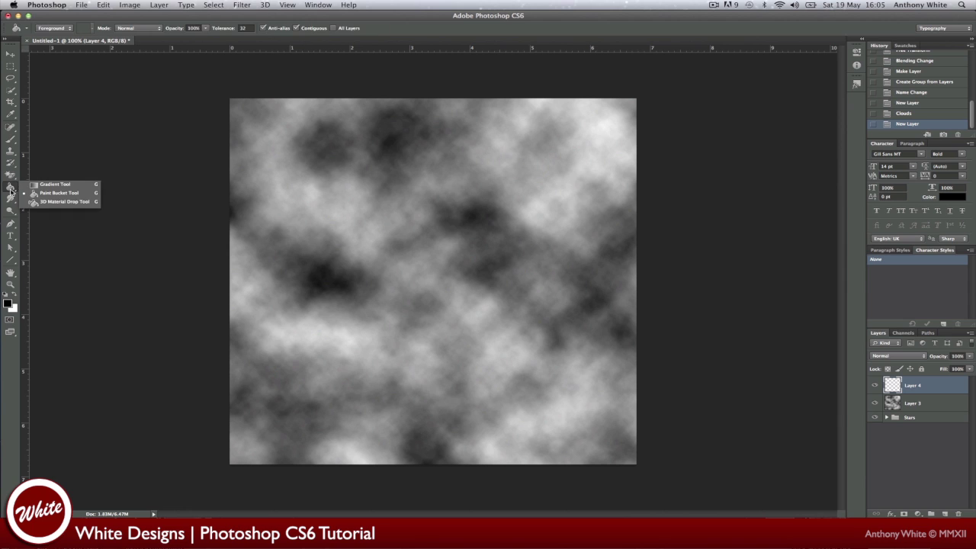
click(55, 184)
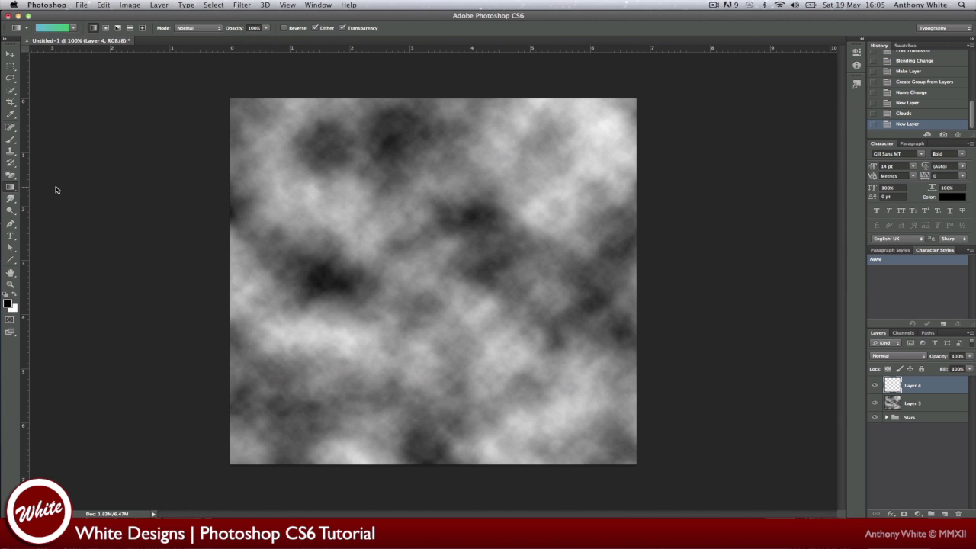
- Fill Layer 4 with a diagonal blue-to-green gradient from upper left to lower right
click(62, 28)
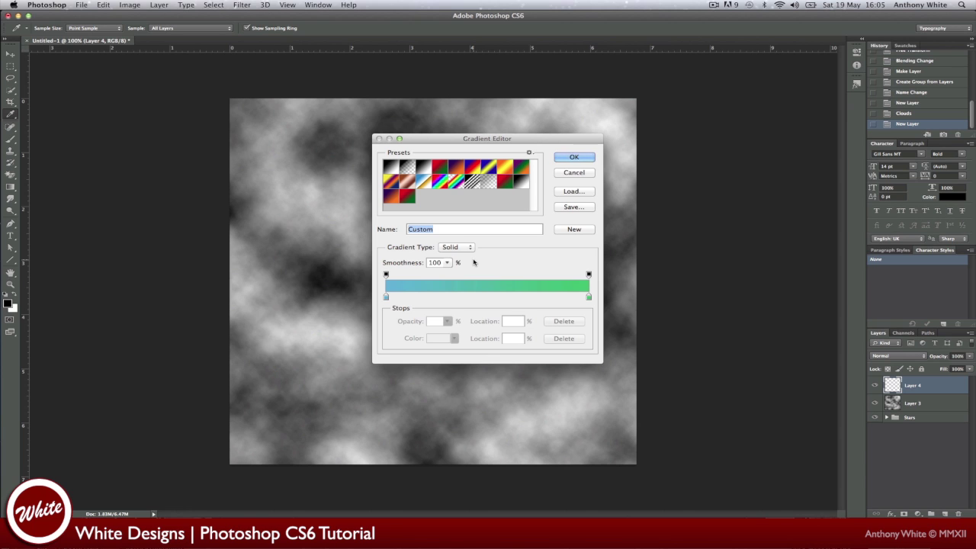
click(571, 157)
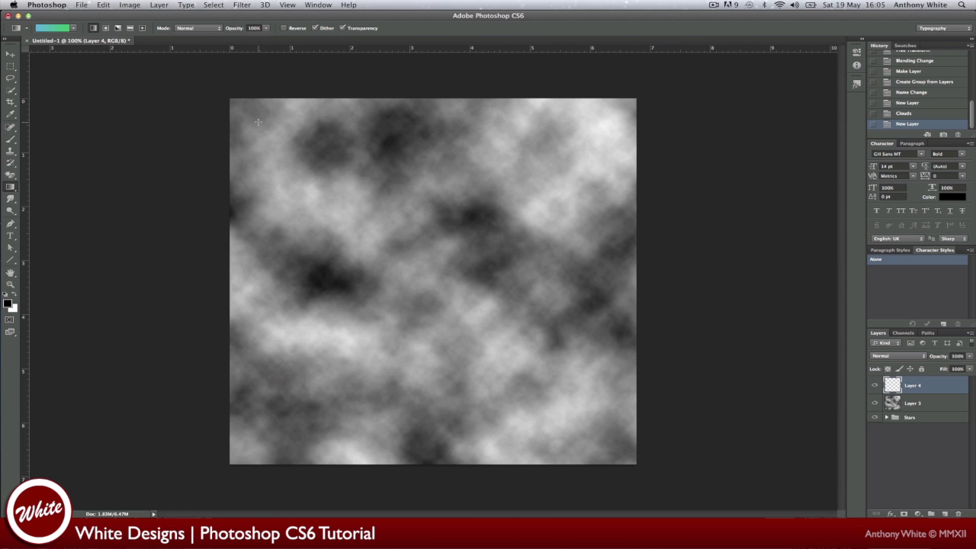
drag(257, 122, 610, 446)
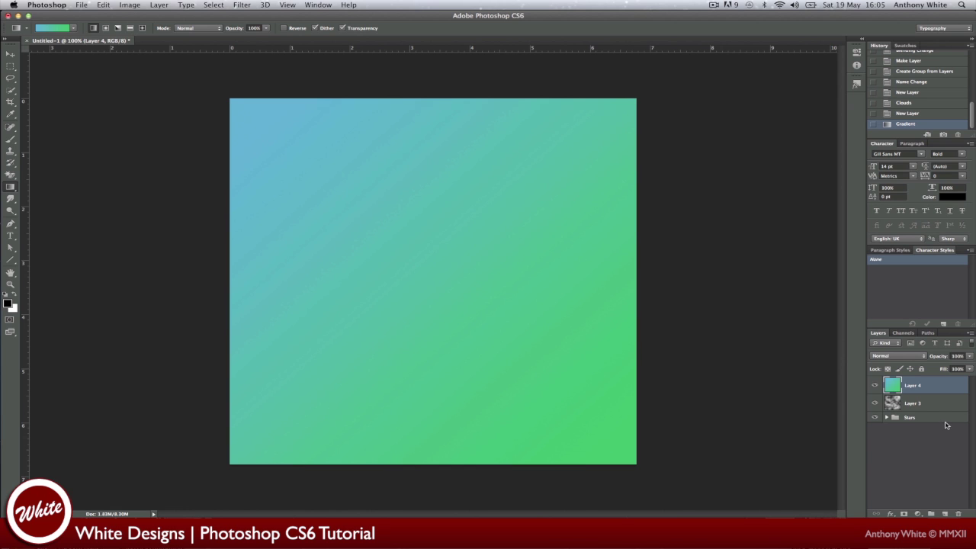
- Set Layers 4 and 3 to Overlay blending and add an empty Layer 5
click(897, 357)
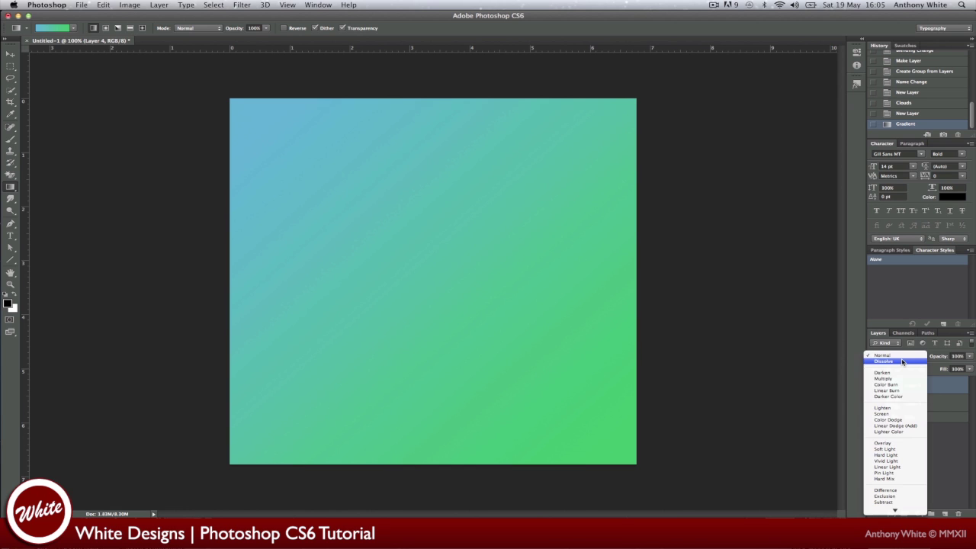
click(882, 443)
click(907, 403)
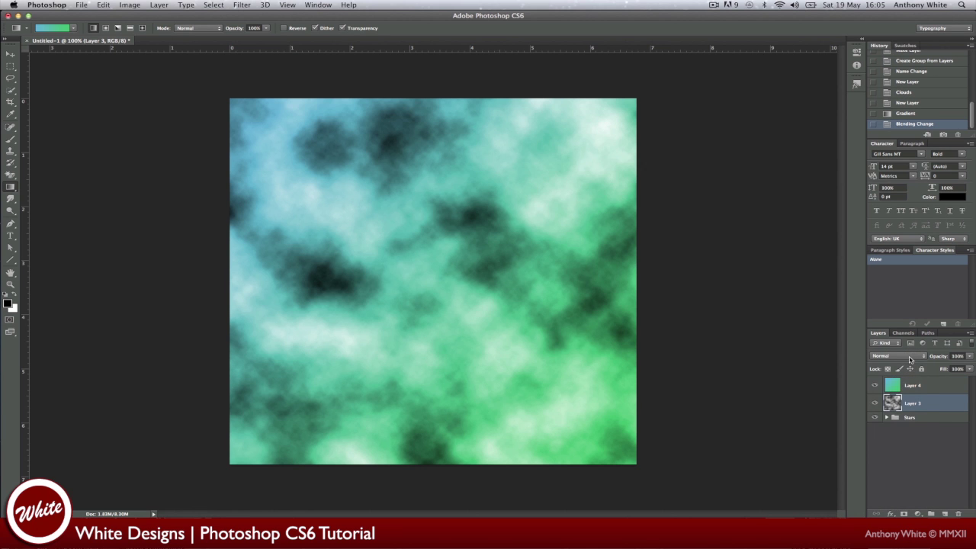
click(909, 359)
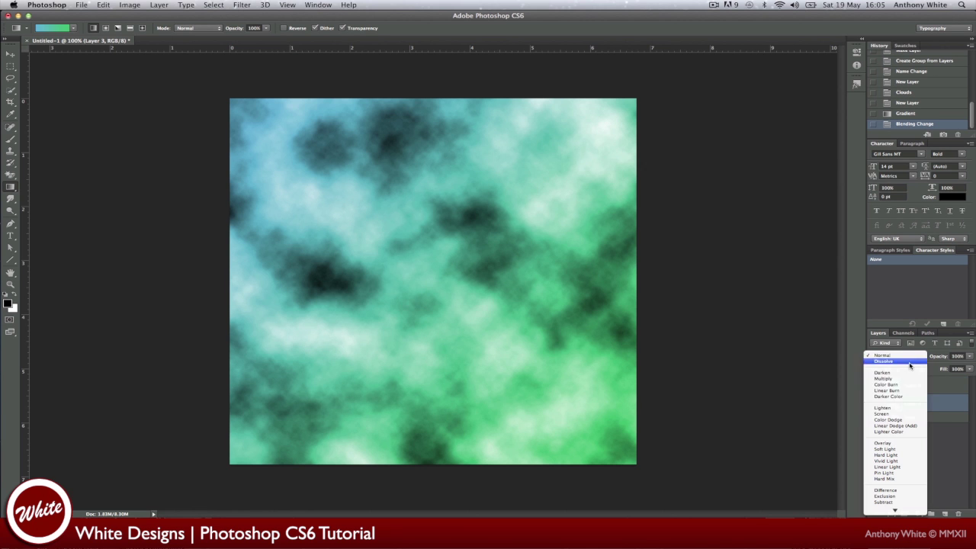
click(881, 443)
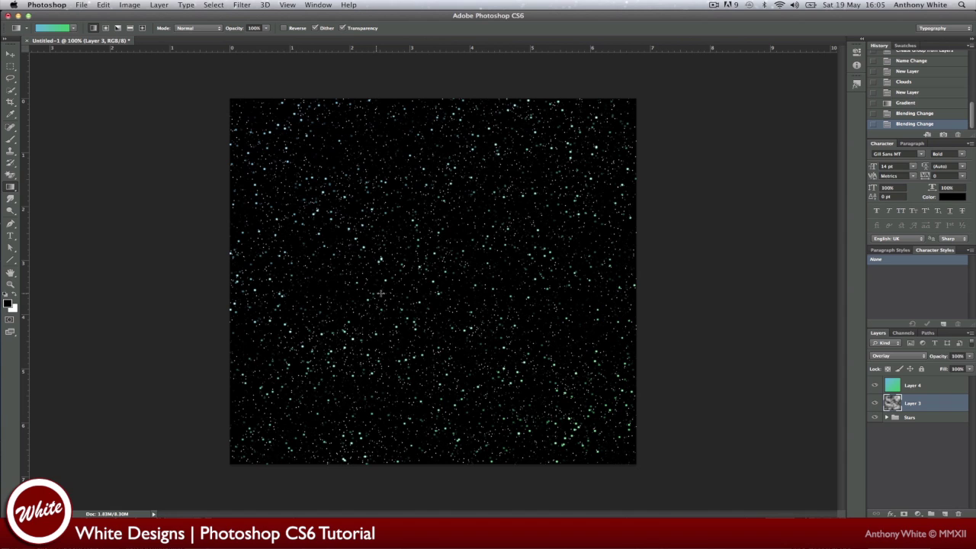
click(943, 514)
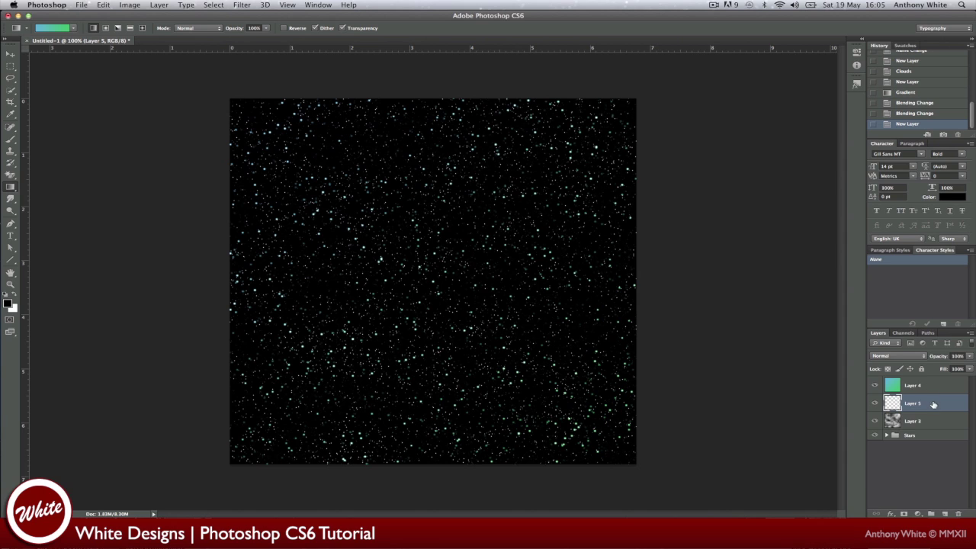
- Move Layer 5 below Layer 3 and choose a white brush
drag(934, 406, 932, 426)
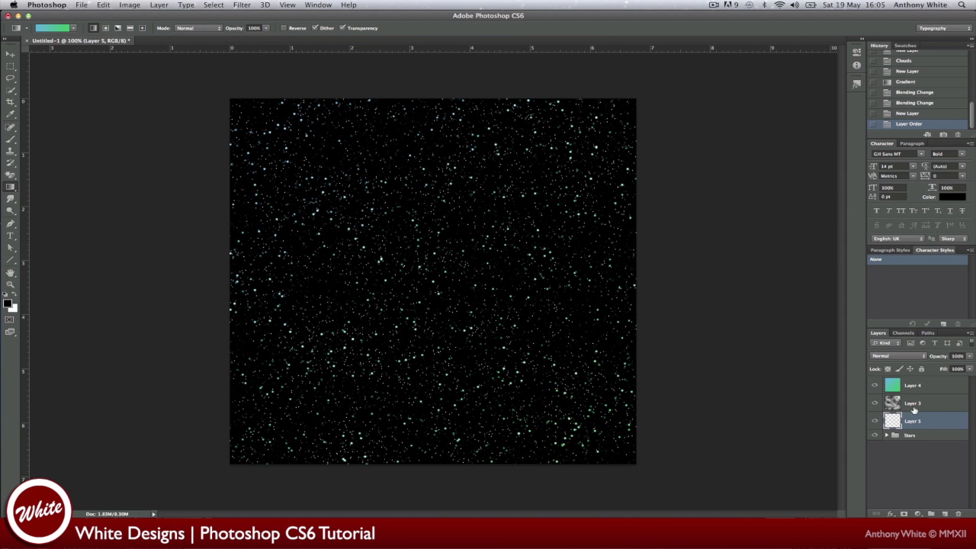
click(14, 139)
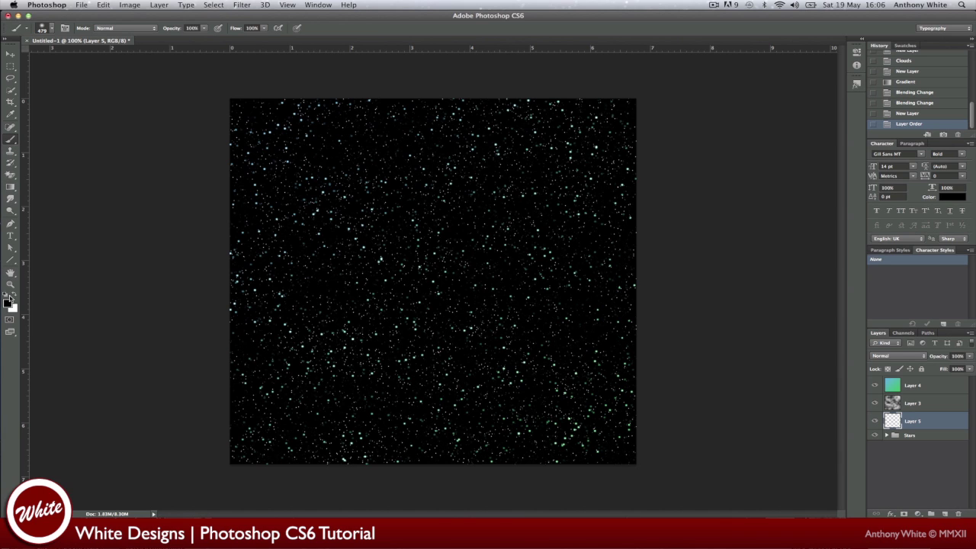
click(15, 296)
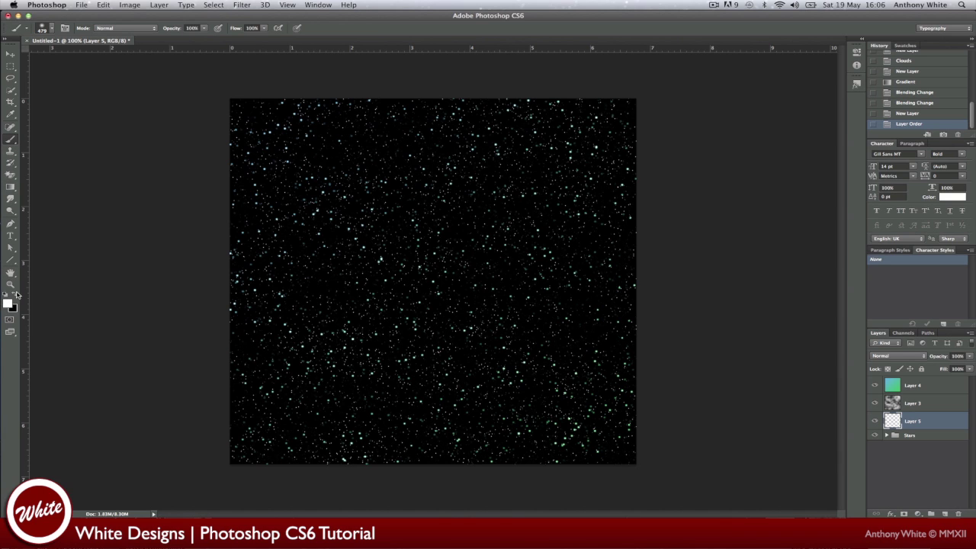
- Set the brush to 148 px at about 8% opacity and paint a faint central glow
click(51, 28)
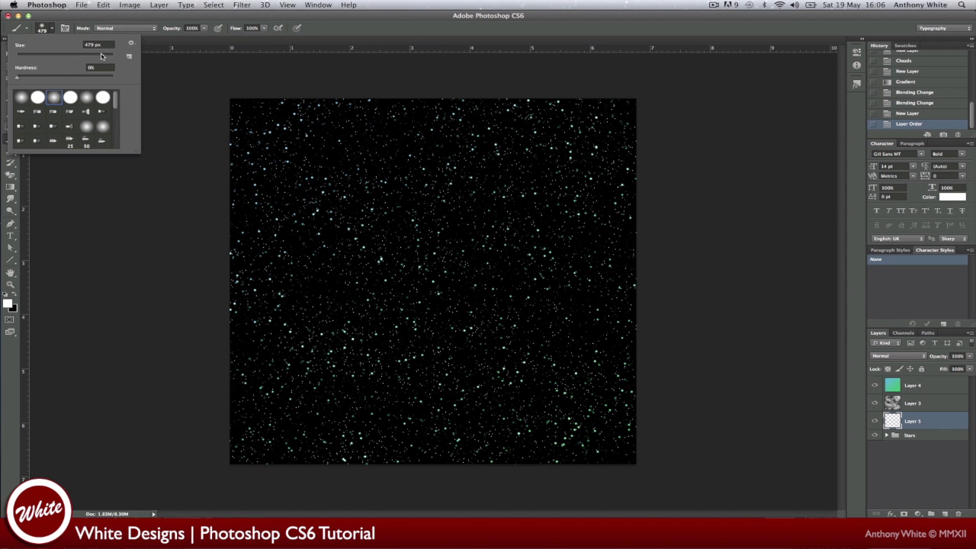
drag(101, 55, 77, 56)
click(204, 30)
click(204, 29)
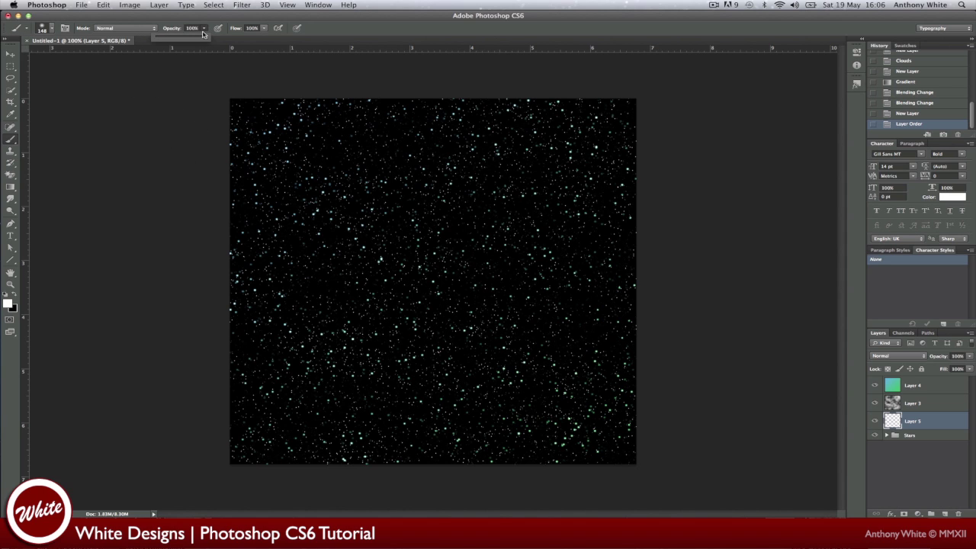
drag(202, 39, 159, 42)
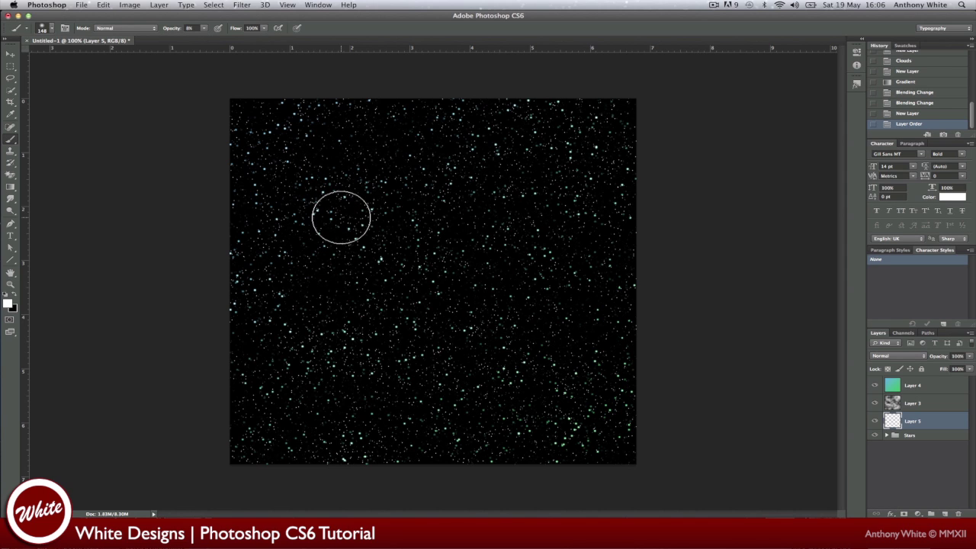
mouse_move(343, 215)
mouse_down()
mouse_move(355, 236)
mouse_move(358, 307)
mouse_move(380, 321)
mouse_move(365, 283)
mouse_move(407, 292)
mouse_move(417, 322)
mouse_move(439, 309)
mouse_move(476, 310)
mouse_move(440, 309)
mouse_move(364, 197)
mouse_move(409, 163)
mouse_move(397, 184)
mouse_move(426, 180)
mouse_move(407, 215)
mouse_move(420, 212)
mouse_move(436, 256)
mouse_move(475, 284)
mouse_move(515, 285)
mouse_move(508, 219)
mouse_move(491, 255)
mouse_move(488, 240)
mouse_move(476, 302)
mouse_move(479, 223)
mouse_move(464, 193)
mouse_move(405, 196)
mouse_move(426, 183)
mouse_move(444, 236)
mouse_move(436, 301)
mouse_move(467, 280)
mouse_move(401, 327)
mouse_move(383, 359)
mouse_move(461, 331)
mouse_move(489, 348)
mouse_move(481, 372)
mouse_move(451, 374)
mouse_move(419, 372)
mouse_move(353, 335)
mouse_move(370, 275)
mouse_move(326, 279)
mouse_move(443, 234)
mouse_move(485, 198)
mouse_move(450, 190)
mouse_move(490, 180)
mouse_move(500, 216)
mouse_move(485, 239)
mouse_move(521, 280)
mouse_move(529, 310)
mouse_move(492, 371)
mouse_move(533, 352)
mouse_move(514, 279)
mouse_move(558, 229)
mouse_move(398, 276)
mouse_move(312, 274)
mouse_move(343, 365)
mouse_move(403, 371)
mouse_move(437, 359)
mouse_up()
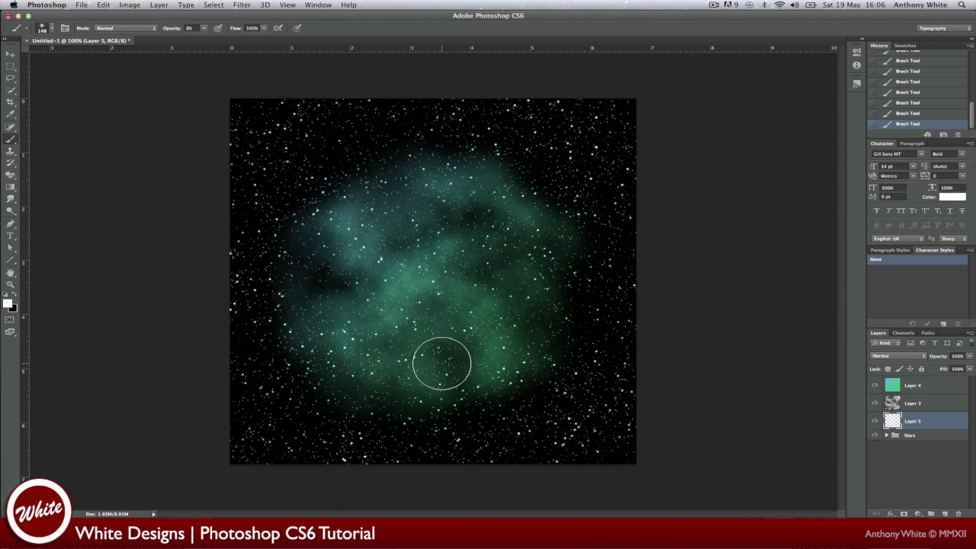
- Paint a faint stroke extending the teal glow across the top of the nebula
mouse_move(362, 205)
mouse_down()
mouse_move(371, 165)
mouse_move(423, 157)
mouse_move(544, 166)
mouse_move(531, 257)
mouse_move(560, 327)
mouse_move(494, 221)
mouse_move(414, 260)
mouse_move(282, 252)
mouse_move(303, 283)
mouse_move(279, 253)
mouse_move(292, 205)
mouse_move(320, 174)
mouse_move(477, 124)
mouse_up()
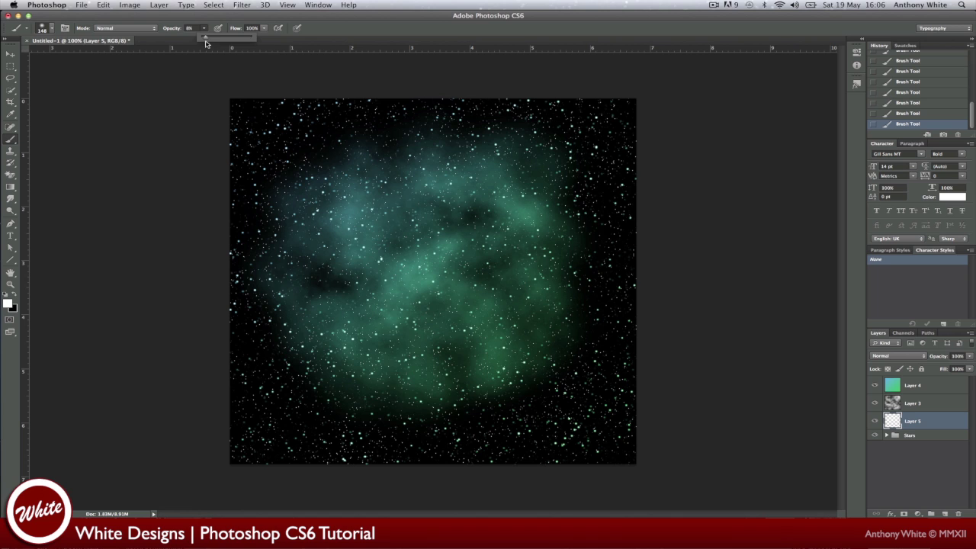
- Paint repeatedly over the nebula centre on Layer 5, building the teal glow into a near-white core
mouse_move(368, 202)
mouse_down()
mouse_move(359, 255)
mouse_move(339, 269)
mouse_move(344, 295)
mouse_move(373, 301)
mouse_move(407, 331)
mouse_move(448, 337)
mouse_move(480, 325)
mouse_move(469, 300)
mouse_move(498, 250)
mouse_move(458, 207)
mouse_move(412, 216)
mouse_move(381, 269)
mouse_move(408, 269)
mouse_move(424, 297)
mouse_up()
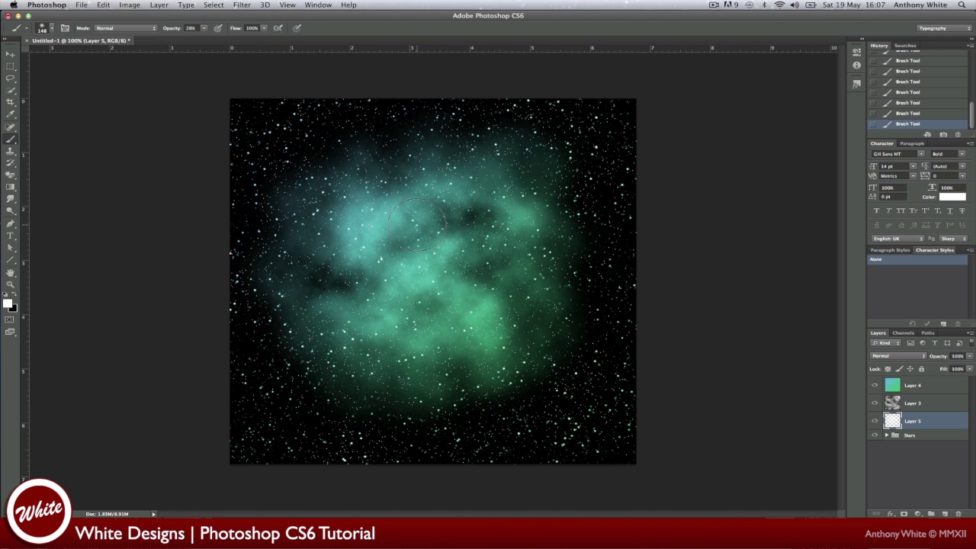
mouse_move(415, 223)
mouse_down()
mouse_move(423, 255)
mouse_move(417, 300)
mouse_move(470, 238)
mouse_move(458, 221)
mouse_move(378, 262)
mouse_move(367, 274)
mouse_move(380, 290)
mouse_move(392, 295)
mouse_move(451, 259)
mouse_up()
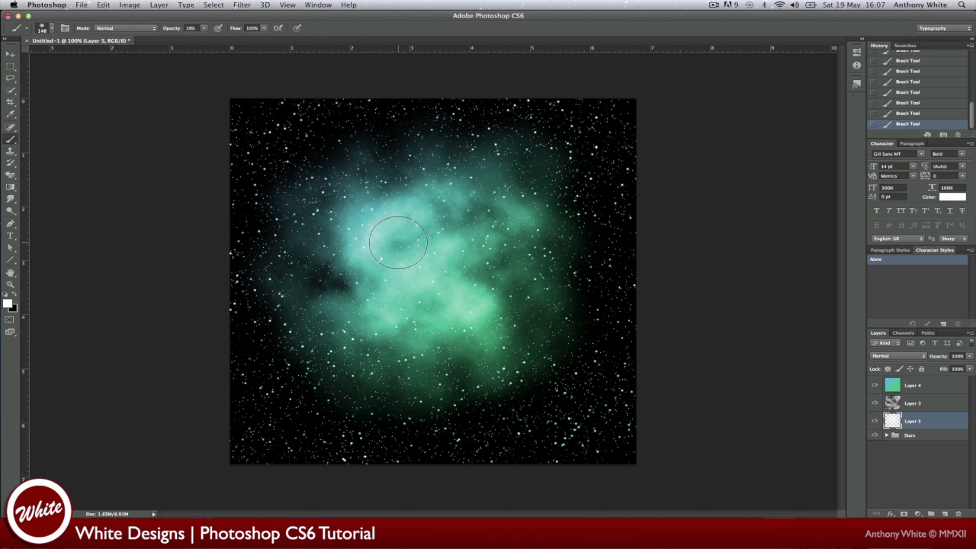
mouse_move(352, 275)
mouse_down()
mouse_move(312, 272)
mouse_move(328, 276)
mouse_up()
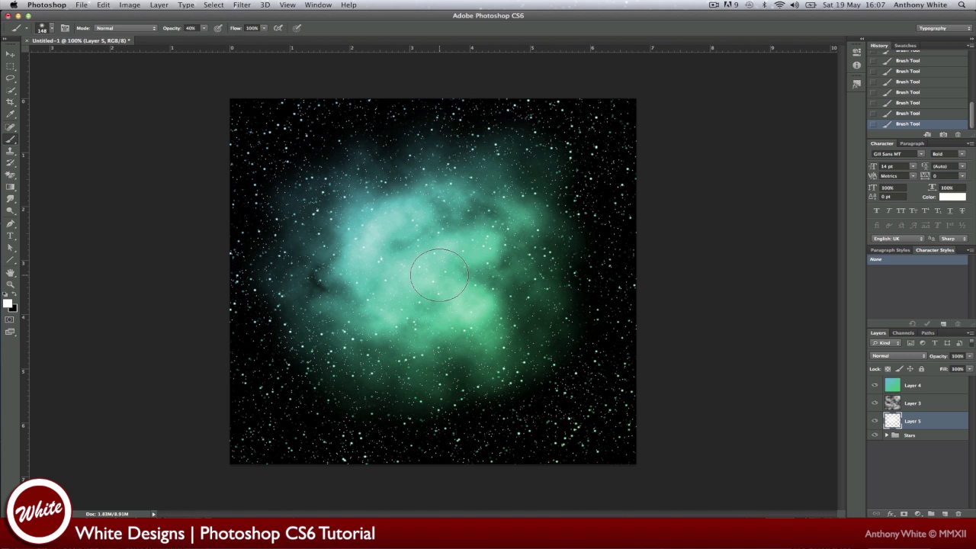
mouse_move(439, 275)
mouse_down()
mouse_move(407, 249)
mouse_move(433, 240)
mouse_move(401, 277)
mouse_move(424, 294)
mouse_move(397, 311)
mouse_move(444, 252)
mouse_up()
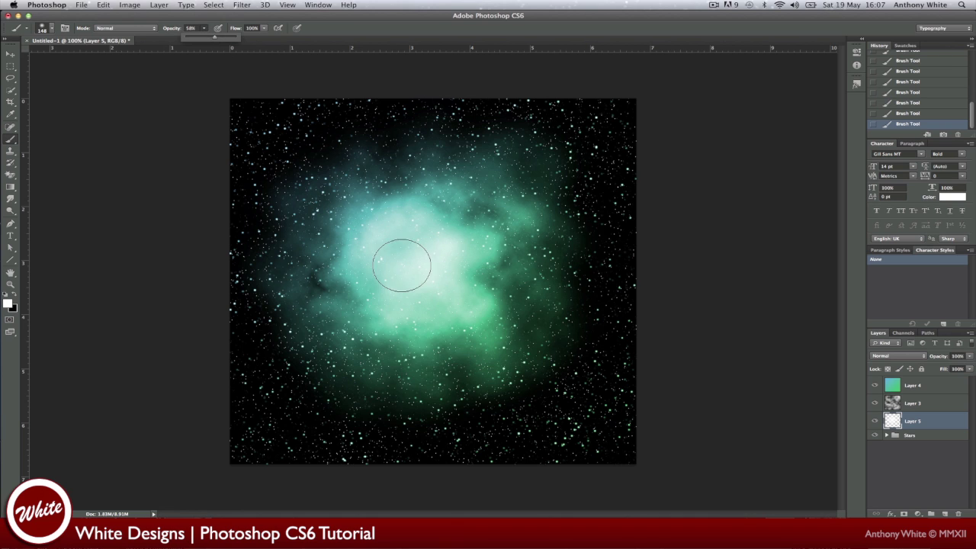
mouse_move(401, 266)
mouse_down()
mouse_move(412, 279)
mouse_move(403, 256)
mouse_move(419, 239)
mouse_move(414, 256)
mouse_up()
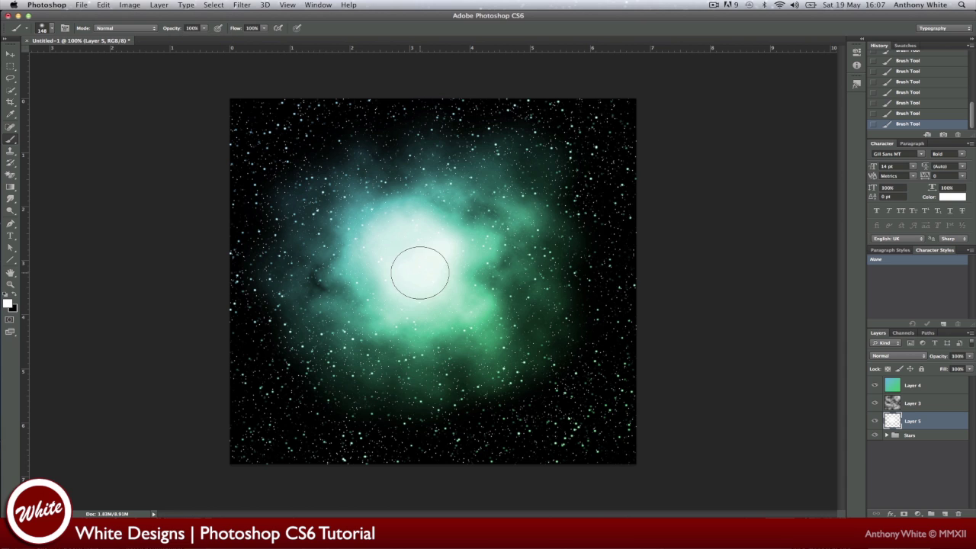
drag(414, 269, 416, 261)
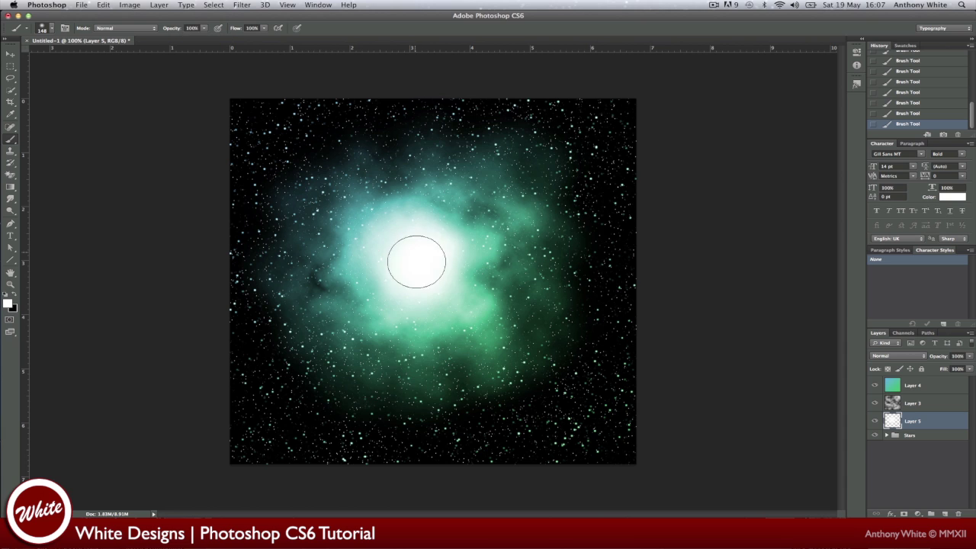
- Group Layers 3, 4 and 5 into a group named Nebula and add a layer mask
shift+click(932, 387)
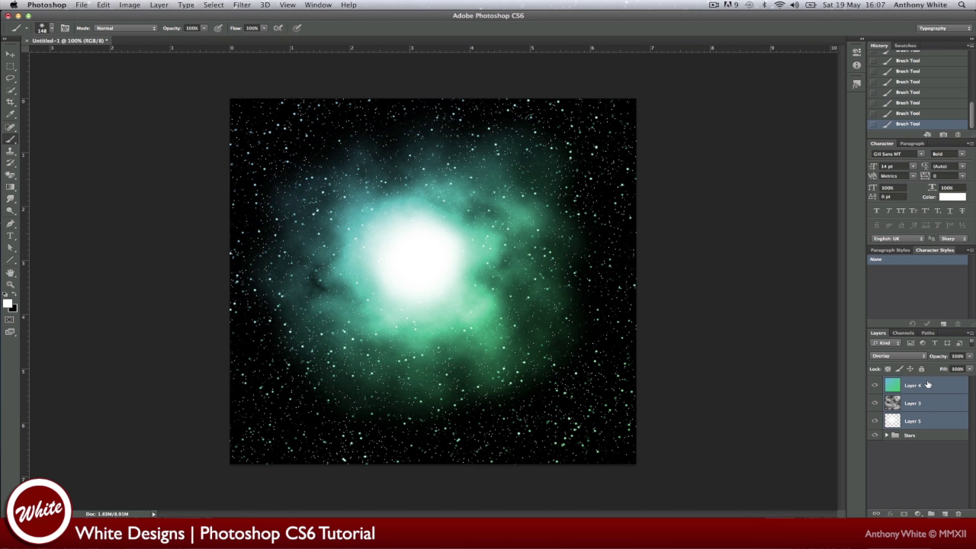
click(932, 515)
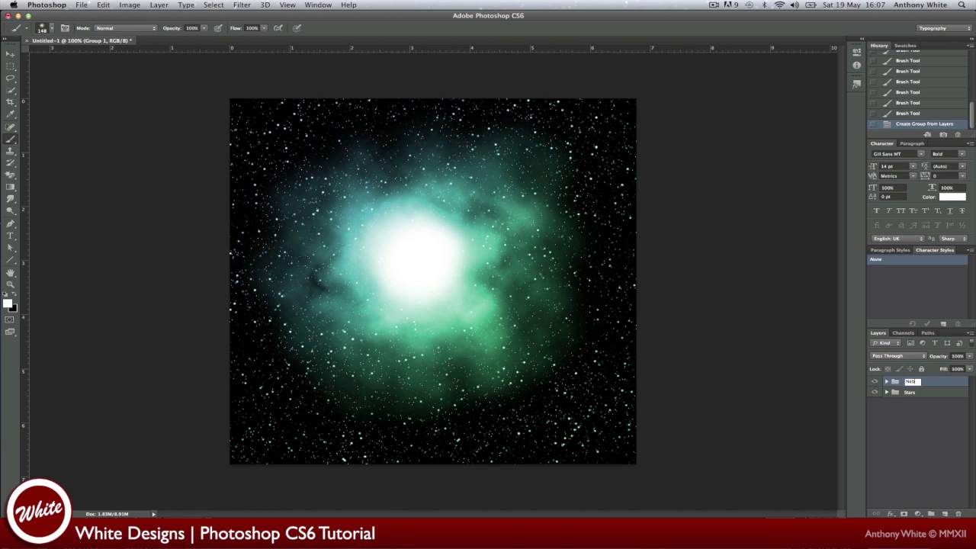
text(la)
key(Return)
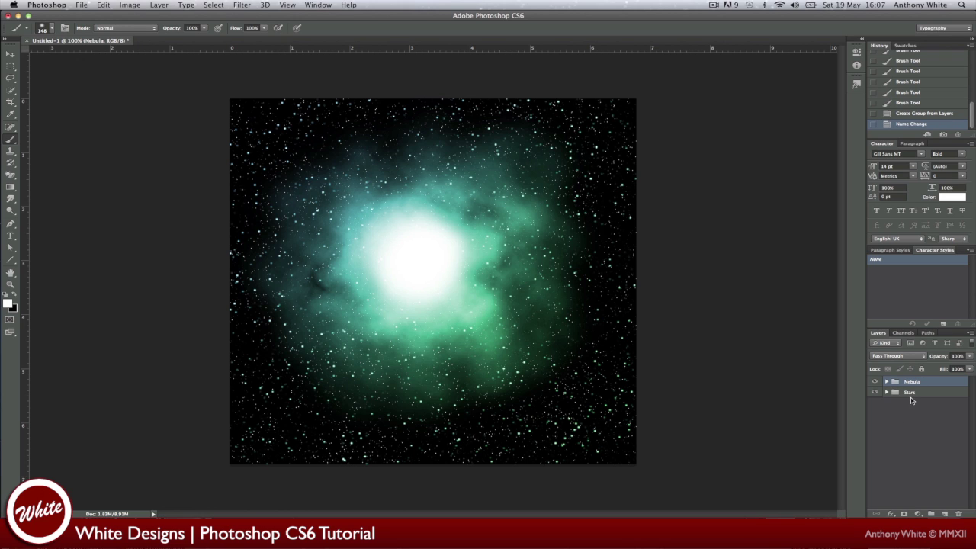
click(904, 515)
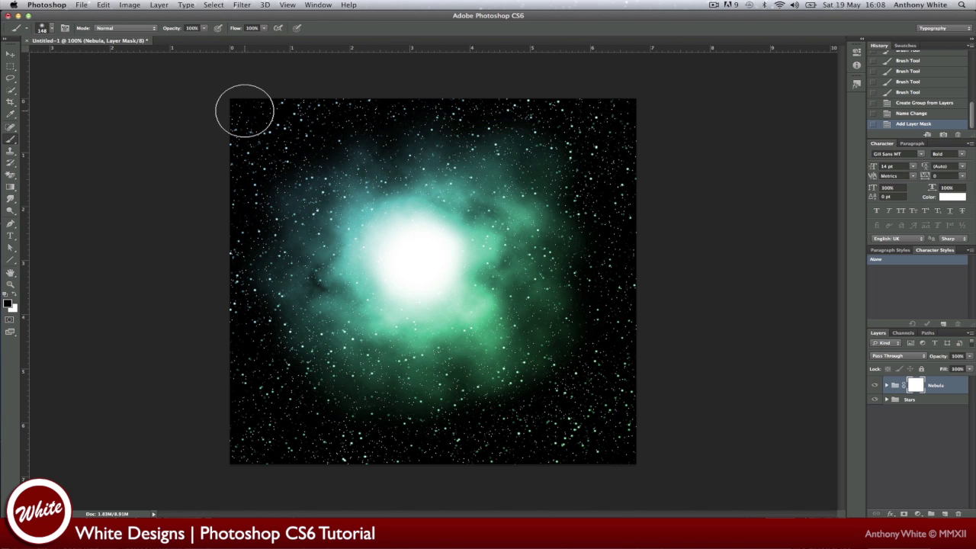
- With a 175 brush, paint black on the Nebula mask along the left edge and diagonally through the centre
key(bracketright)
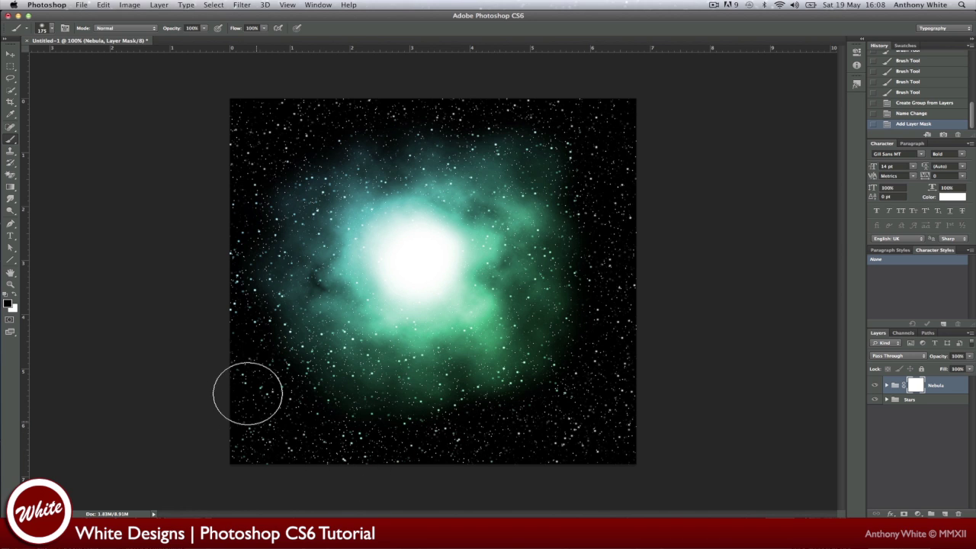
mouse_move(236, 183)
mouse_down()
mouse_move(246, 111)
mouse_move(259, 440)
mouse_move(383, 462)
mouse_move(358, 431)
mouse_up()
drag(292, 181, 487, 350)
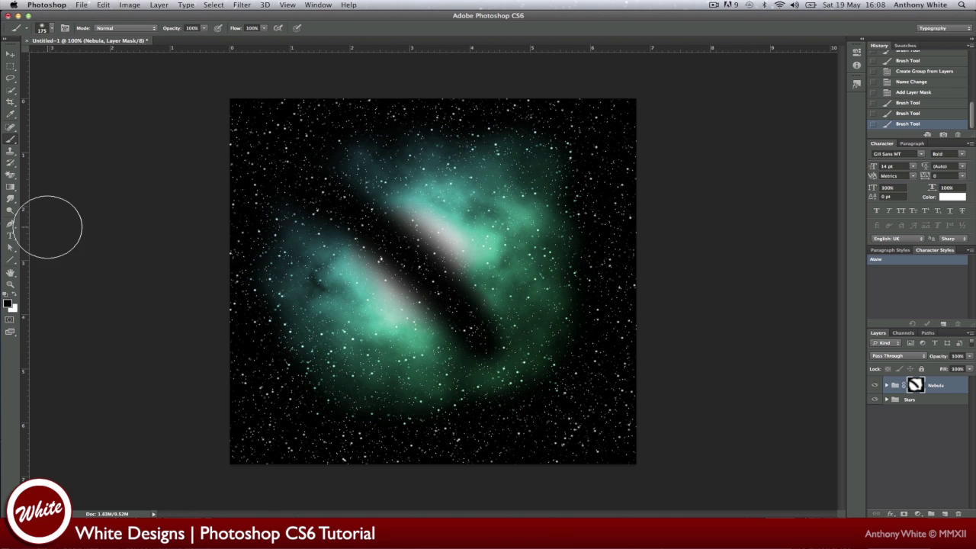
- Paint white on the Nebula mask over the dark diagonal band to restore the glowing core
click(12, 287)
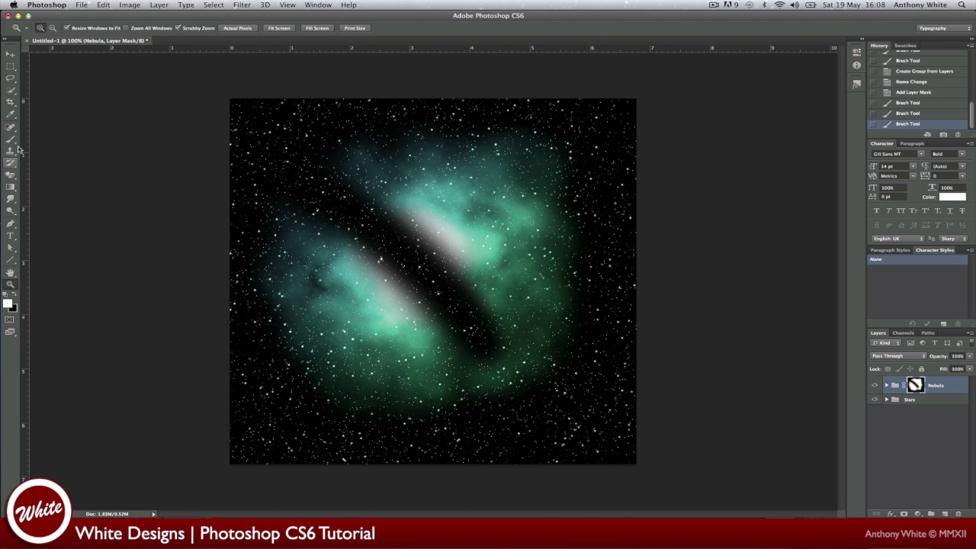
click(10, 139)
mouse_move(448, 271)
mouse_down()
mouse_move(406, 274)
mouse_move(416, 258)
mouse_move(388, 233)
mouse_move(362, 242)
mouse_move(373, 209)
mouse_move(321, 218)
mouse_up()
mouse_move(464, 322)
mouse_down()
mouse_move(456, 368)
mouse_move(430, 342)
mouse_move(507, 276)
mouse_move(333, 269)
mouse_up()
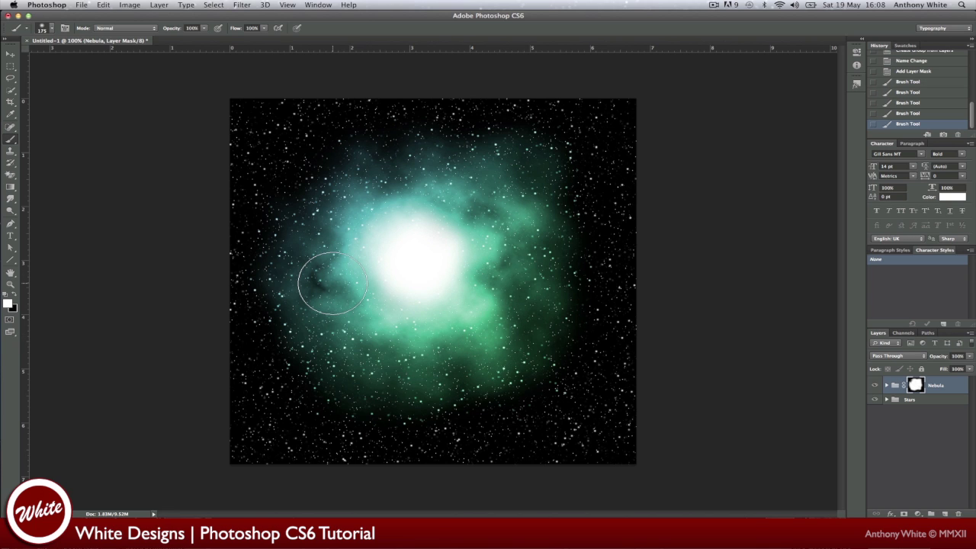